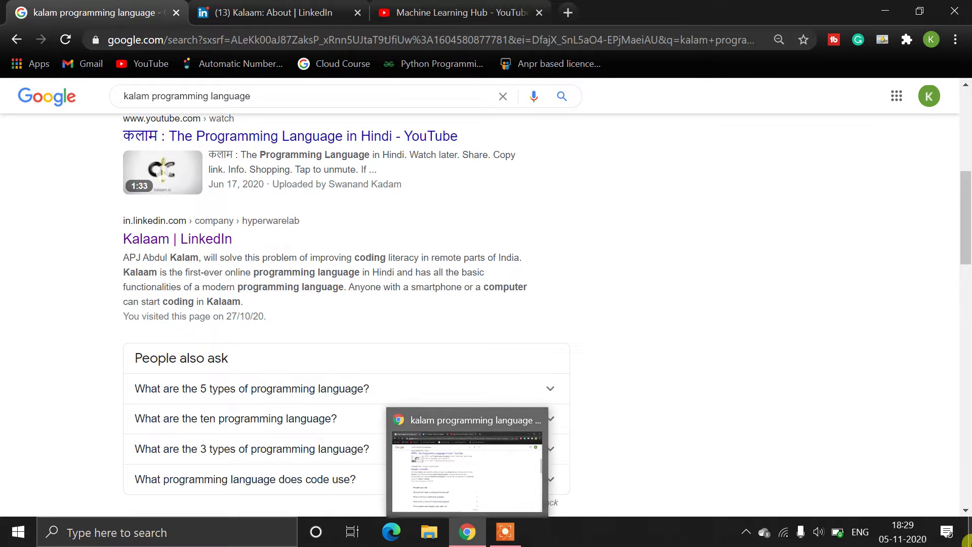
From the Google results, open the kalaam.io result in a new tab and glance at the LinkedIn tab.
{"action": "left_click", "coordinate": [967, 538]}
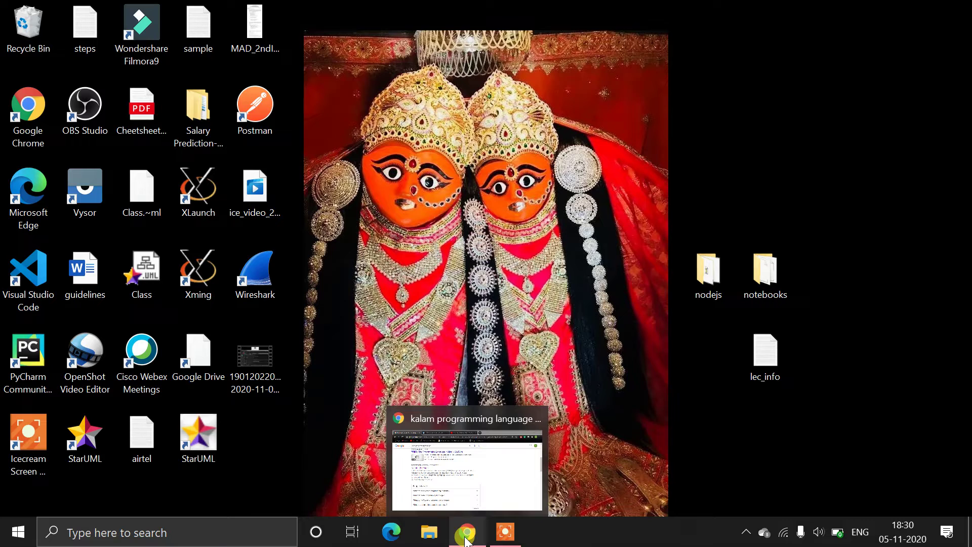
{"action": "left_click", "coordinate": [466, 535]}
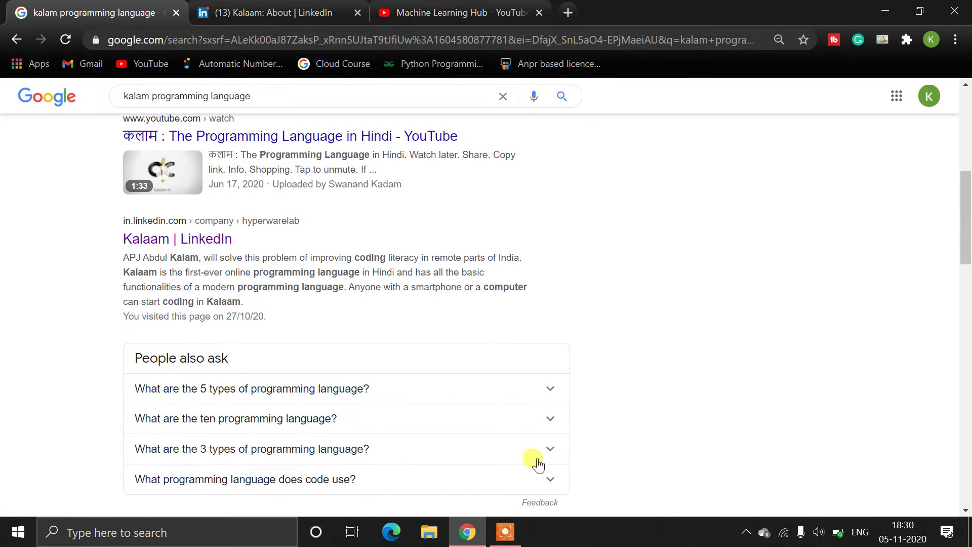
{"action": "scroll", "coordinate": [81, 114], "scroll_direction": "up", "scroll_amount": 1}
{"action": "scroll", "coordinate": [81, 113], "scroll_direction": "up", "scroll_amount": 4}
{"action": "scroll", "coordinate": [250, 228], "scroll_direction": "up", "scroll_amount": 1}
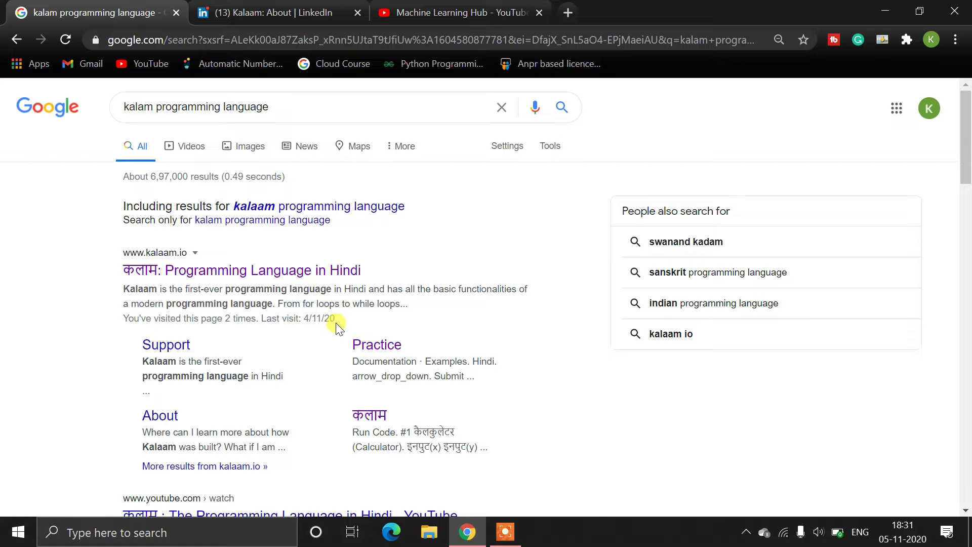
{"action": "scroll", "coordinate": [96, 281], "scroll_direction": "down", "scroll_amount": 3}
{"action": "scroll", "coordinate": [135, 254], "scroll_direction": "up", "scroll_amount": 3}
{"action": "middle_click", "coordinate": [169, 271]}
{"action": "left_click", "coordinate": [402, 13]}
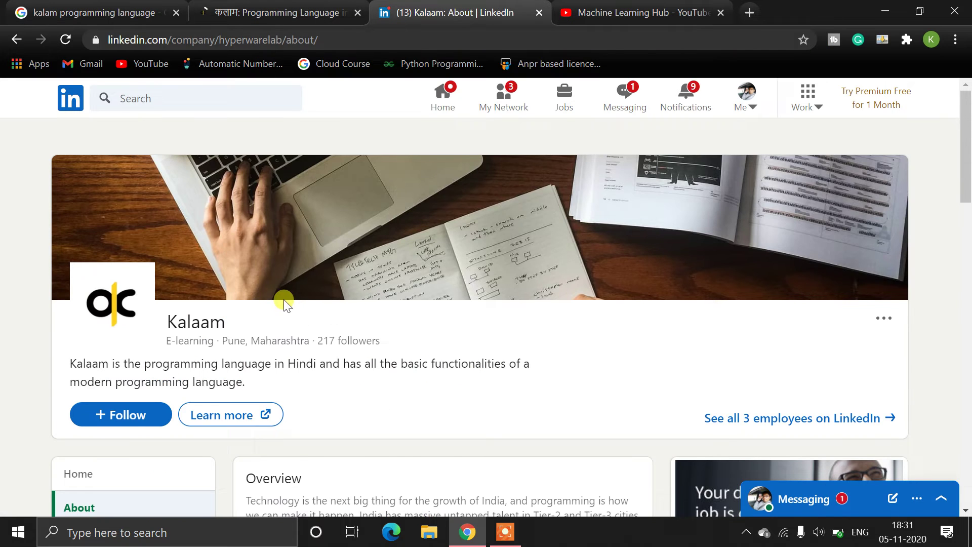
{"action": "scroll", "coordinate": [167, 264], "scroll_direction": "down", "scroll_amount": 2}
{"action": "scroll", "coordinate": [178, 250], "scroll_direction": "up", "scroll_amount": 2}
{"action": "left_click", "coordinate": [283, 8]}
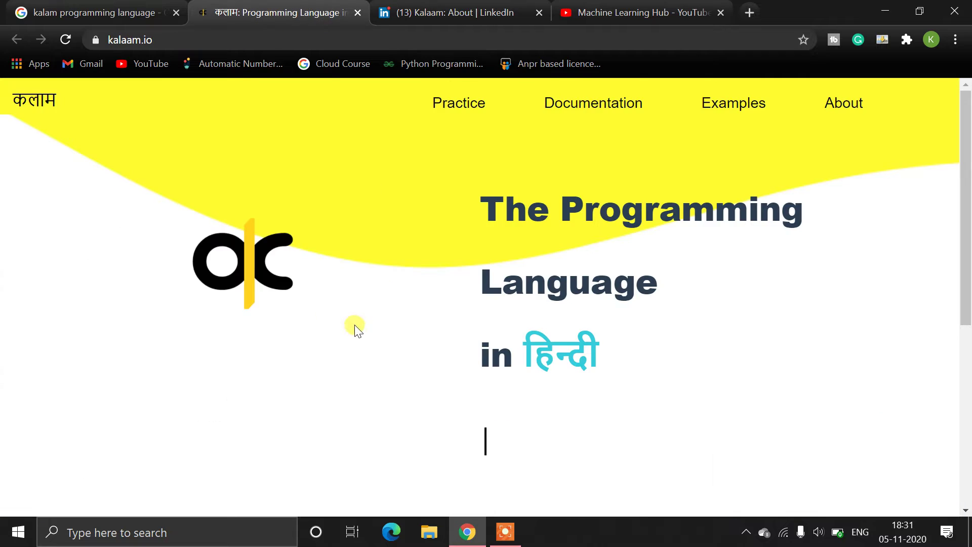
{"action": "scroll", "coordinate": [319, 303], "scroll_direction": "down", "scroll_amount": 3}
{"action": "scroll", "coordinate": [285, 281], "scroll_direction": "up", "scroll_amount": 3}
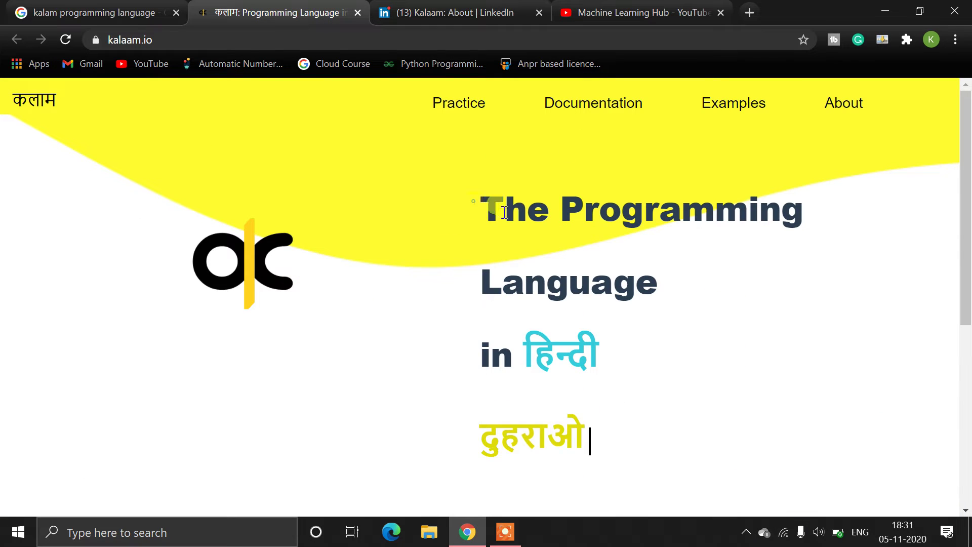
{"action": "left_click_drag", "start_coordinate": [497, 210], "coordinate": [563, 281]}
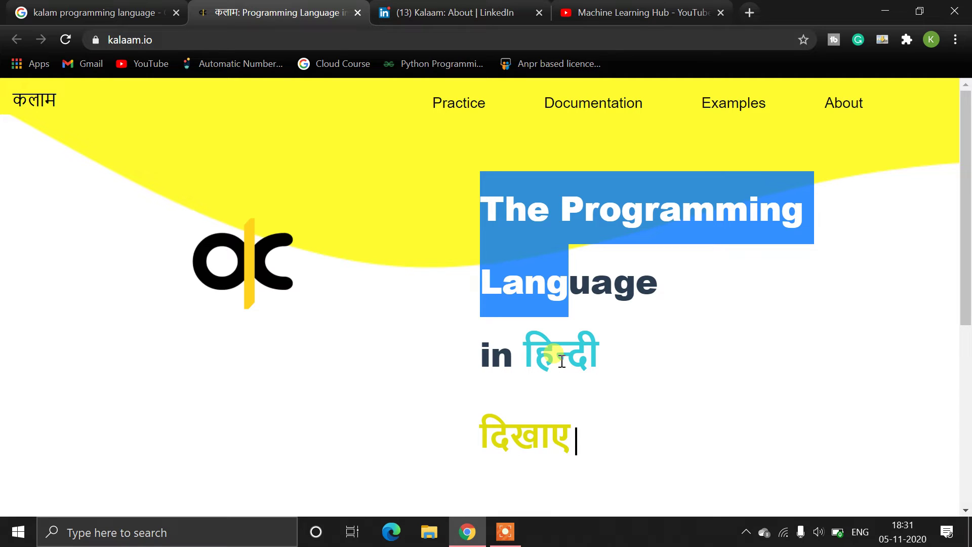
{"action": "left_click", "coordinate": [506, 364]}
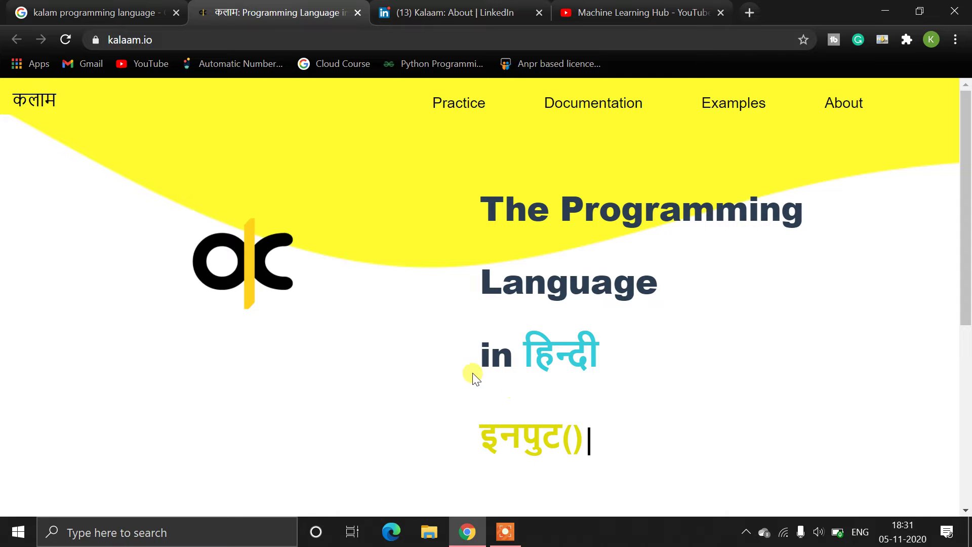
{"action": "scroll", "coordinate": [335, 341], "scroll_direction": "down", "scroll_amount": 5}
{"action": "scroll", "coordinate": [334, 341], "scroll_direction": "up", "scroll_amount": 5}
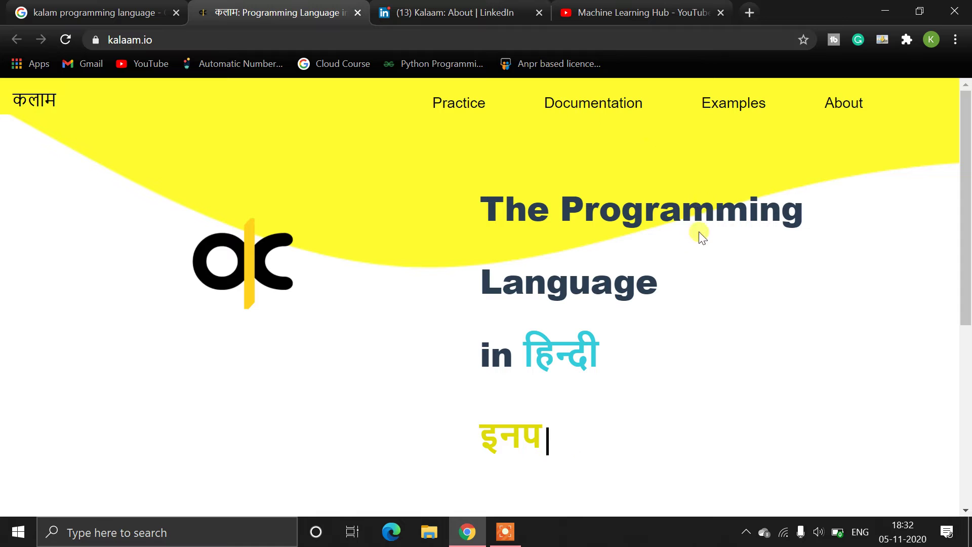
{"action": "scroll", "coordinate": [487, 261], "scroll_direction": "down", "scroll_amount": 4}
{"action": "scroll", "coordinate": [282, 315], "scroll_direction": "up", "scroll_amount": 4}
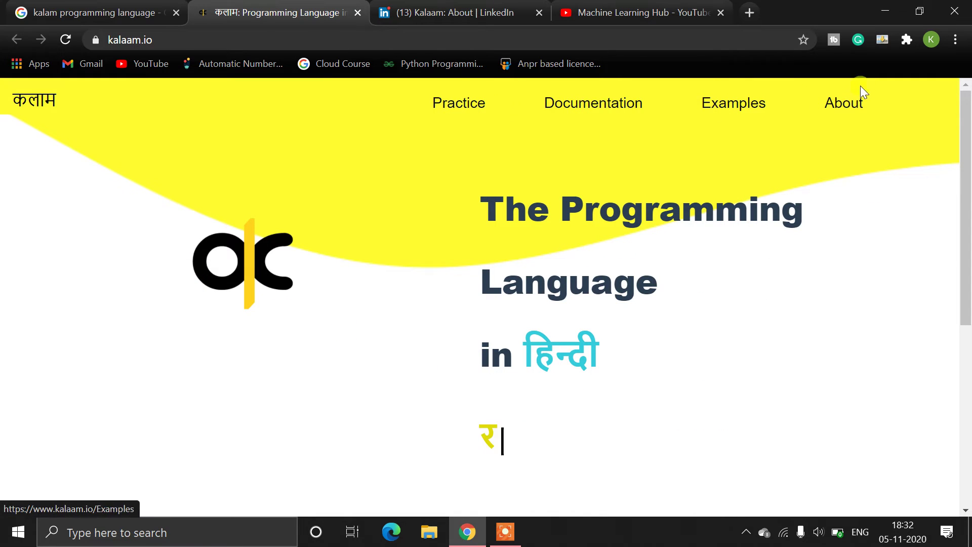
Go from the Kalaam landing page through the keyword Documentation to the Examples page.
{"action": "left_click", "coordinate": [847, 103]}
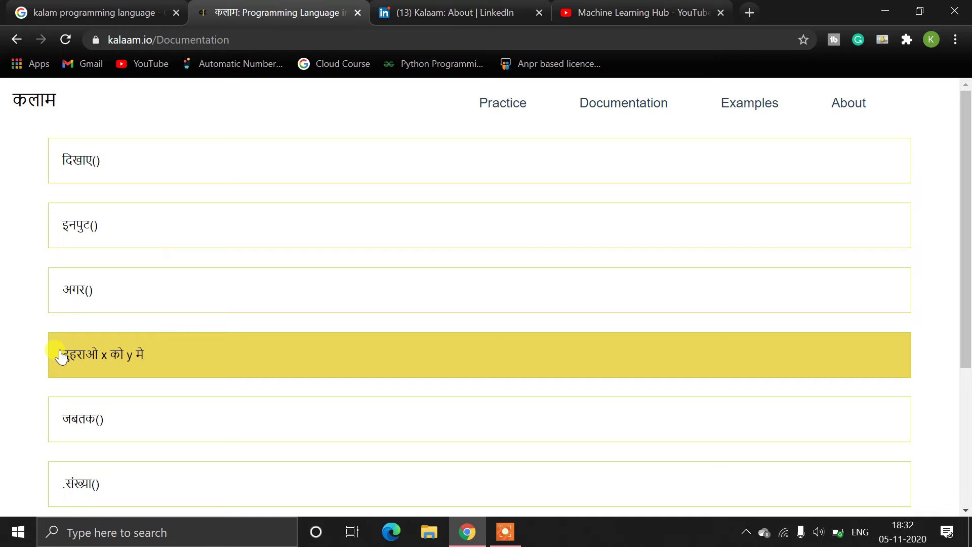
{"action": "scroll", "coordinate": [38, 349], "scroll_direction": "down", "scroll_amount": 3}
{"action": "scroll", "coordinate": [42, 360], "scroll_direction": "up", "scroll_amount": 2}
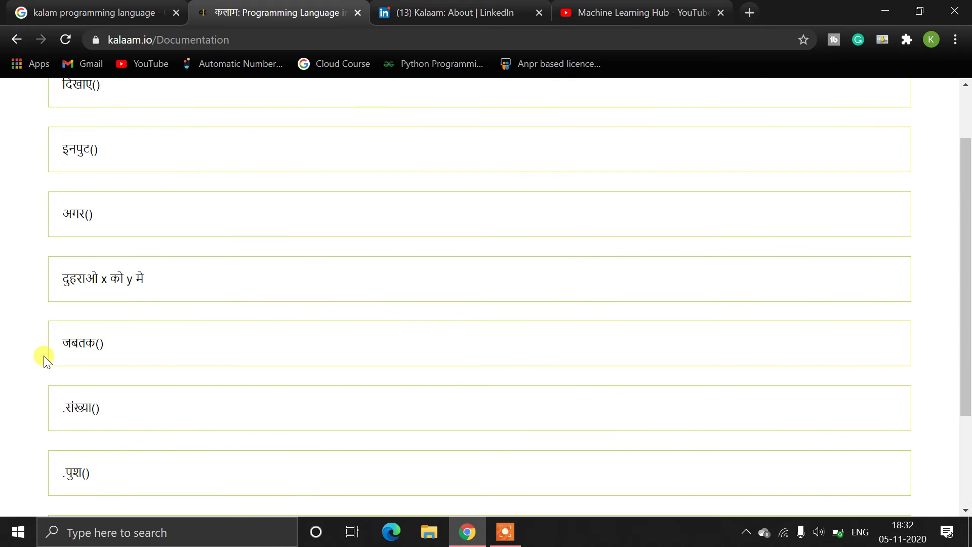
{"action": "scroll", "coordinate": [193, 420], "scroll_direction": "up", "scroll_amount": 1}
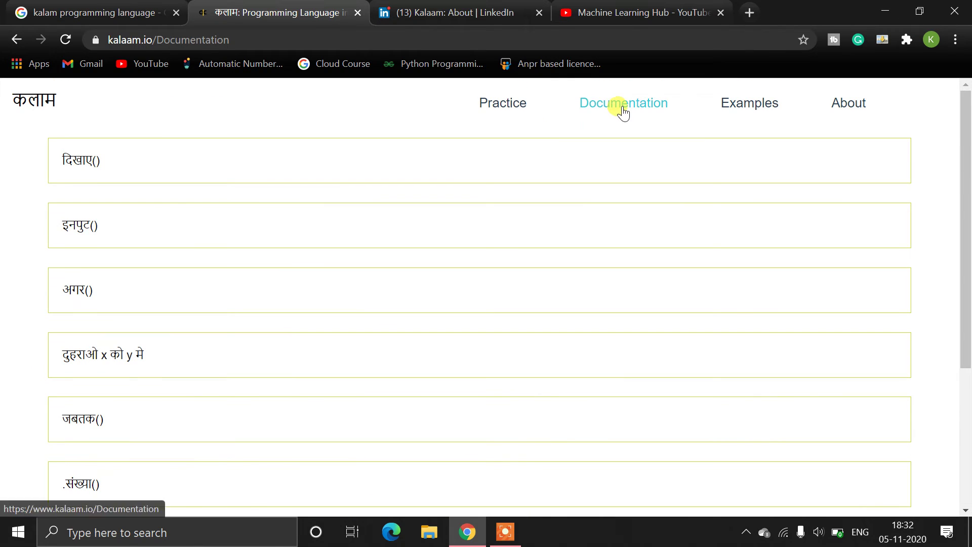
{"action": "left_click", "coordinate": [738, 111]}
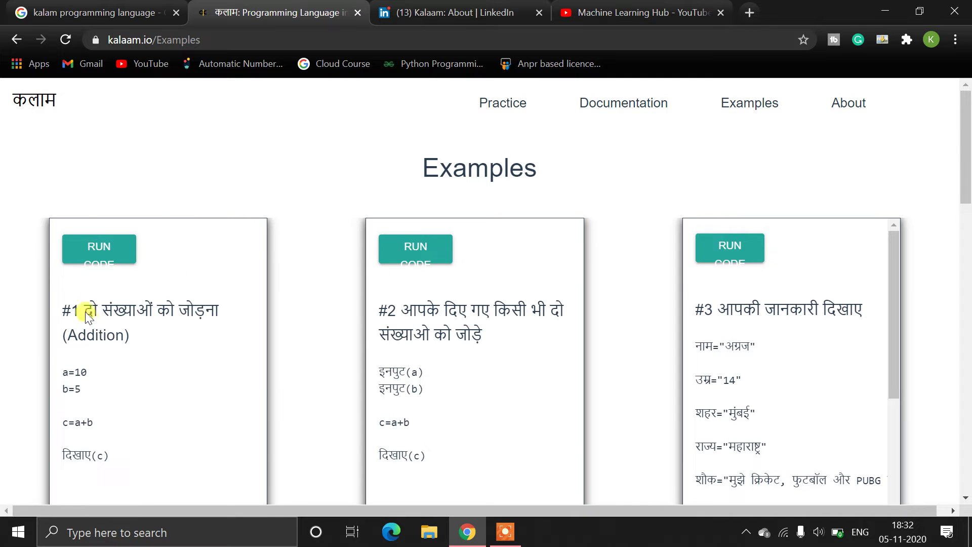
{"action": "scroll", "coordinate": [89, 308], "scroll_direction": "down", "scroll_amount": 1}
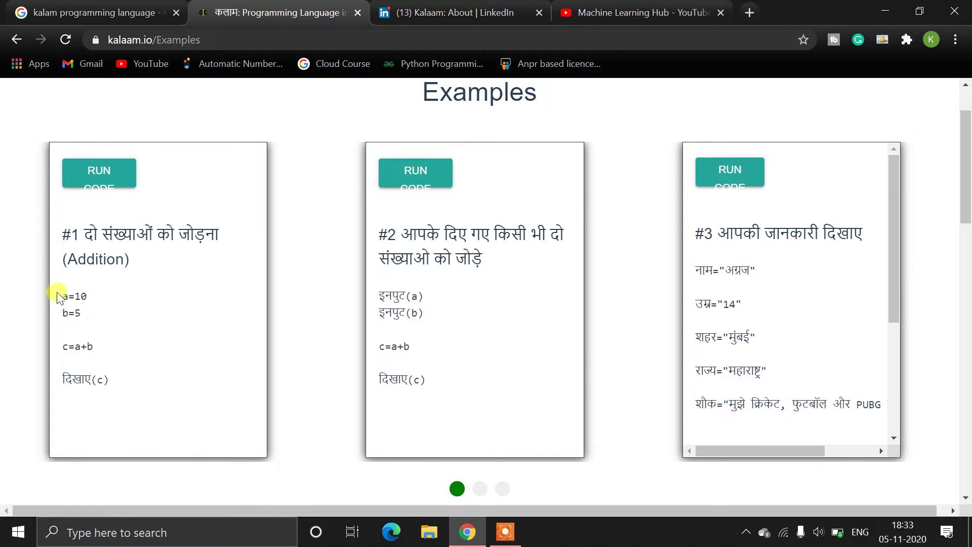
Load the first addition example (a=10, b=5, c=a+b) into the Practice editor.
{"action": "left_click", "coordinate": [100, 184]}
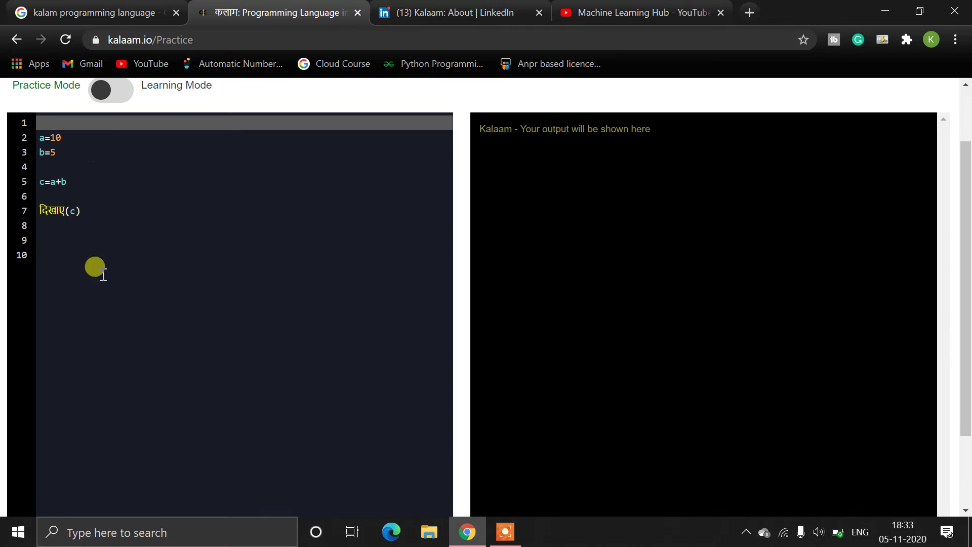
Run the addition example with a=15, review the output 20 and success message, then return to Examples.
{"action": "left_click", "coordinate": [97, 137]}
{"action": "type", "text": "5"}
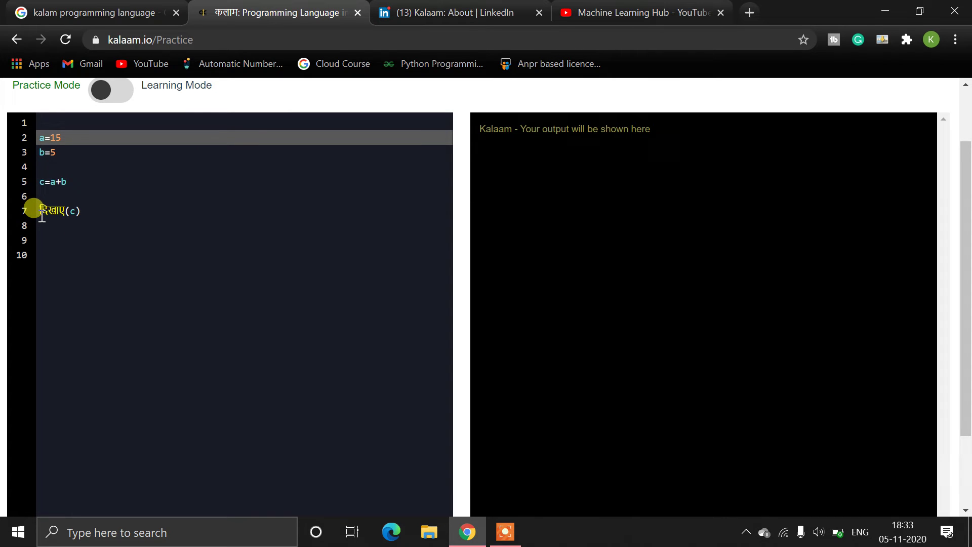
{"action": "left_click", "coordinate": [39, 213]}
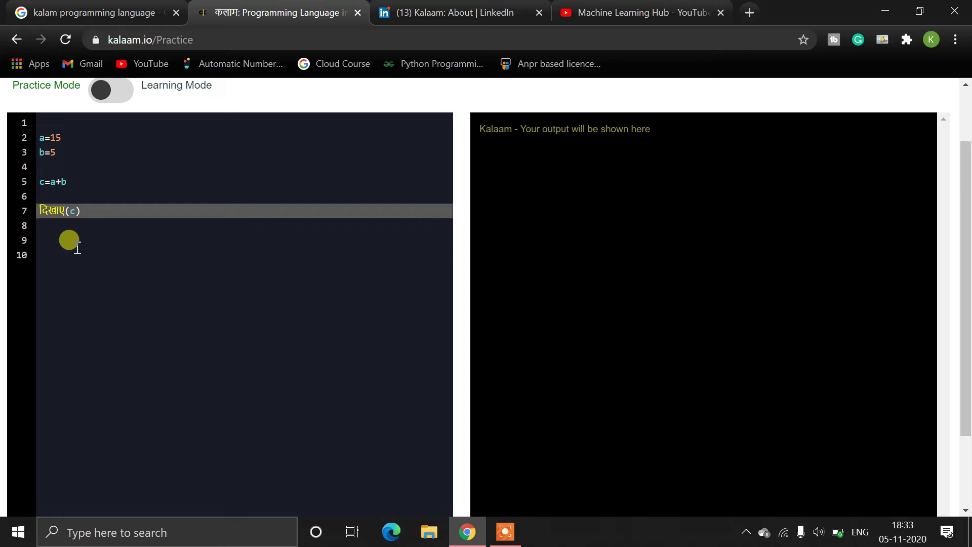
{"action": "scroll", "coordinate": [69, 245], "scroll_direction": "up", "scroll_amount": 2}
{"action": "scroll", "coordinate": [66, 253], "scroll_direction": "down", "scroll_amount": 1}
{"action": "scroll", "coordinate": [68, 252], "scroll_direction": "down", "scroll_amount": 2}
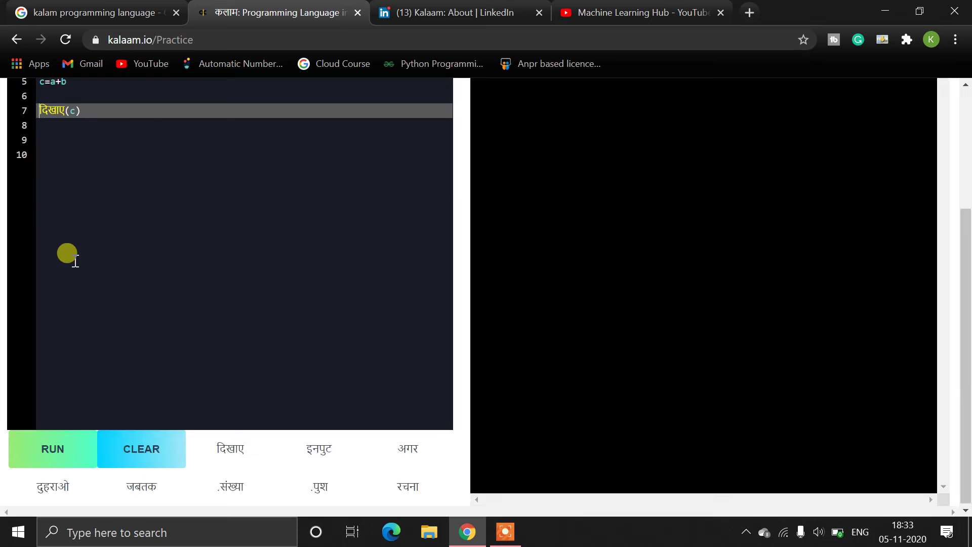
{"action": "left_click", "coordinate": [43, 447]}
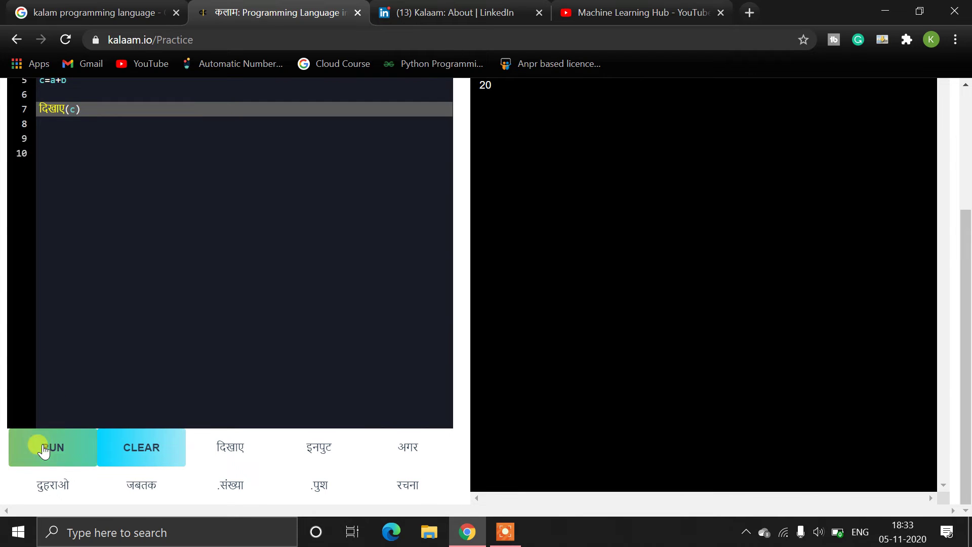
{"action": "scroll", "coordinate": [383, 266], "scroll_direction": "up", "scroll_amount": 2}
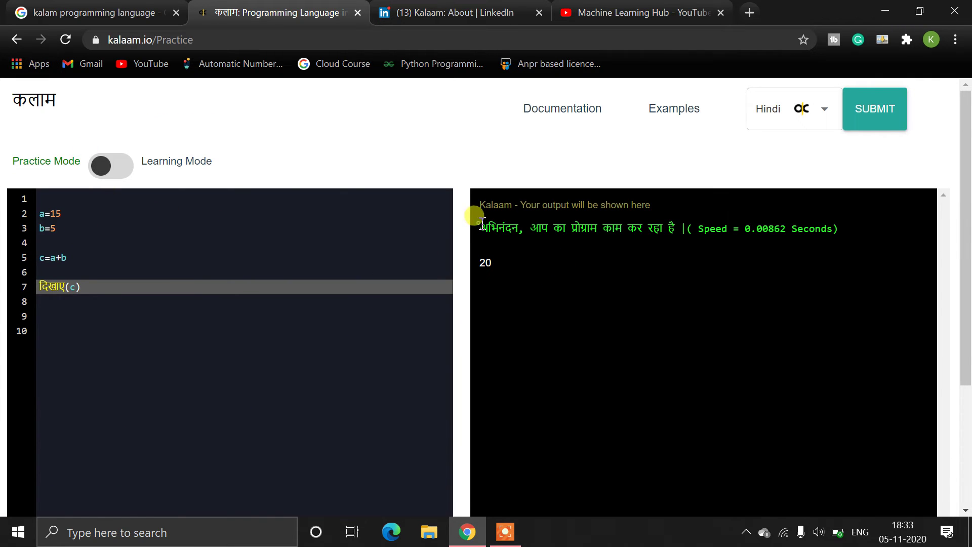
{"action": "left_click_drag", "start_coordinate": [477, 227], "coordinate": [630, 236]}
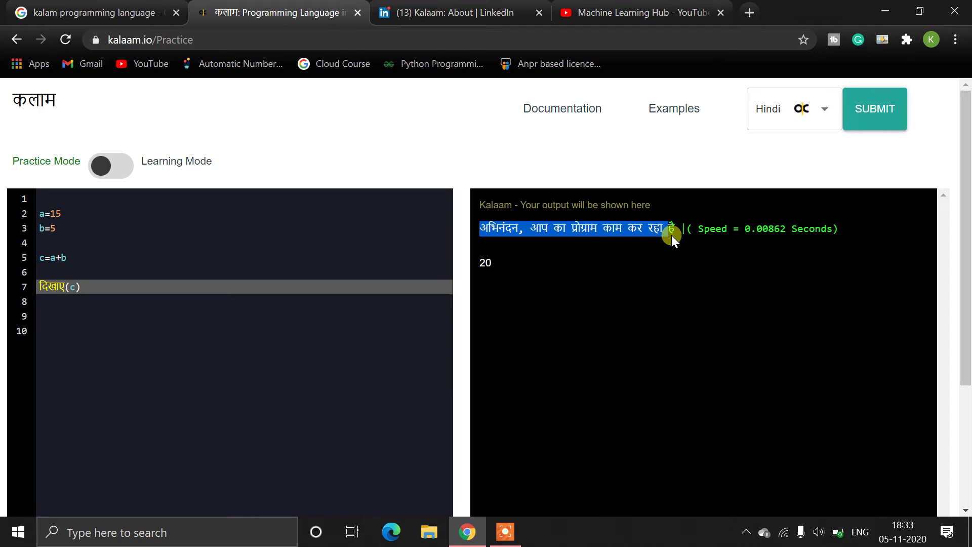
{"action": "left_click_drag", "start_coordinate": [694, 228], "coordinate": [768, 236]}
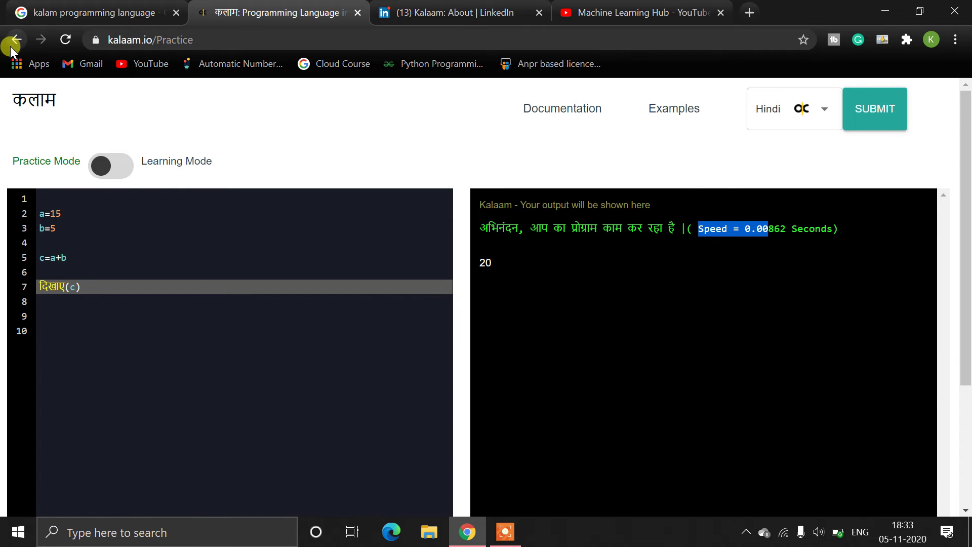
{"action": "left_click", "coordinate": [15, 39]}
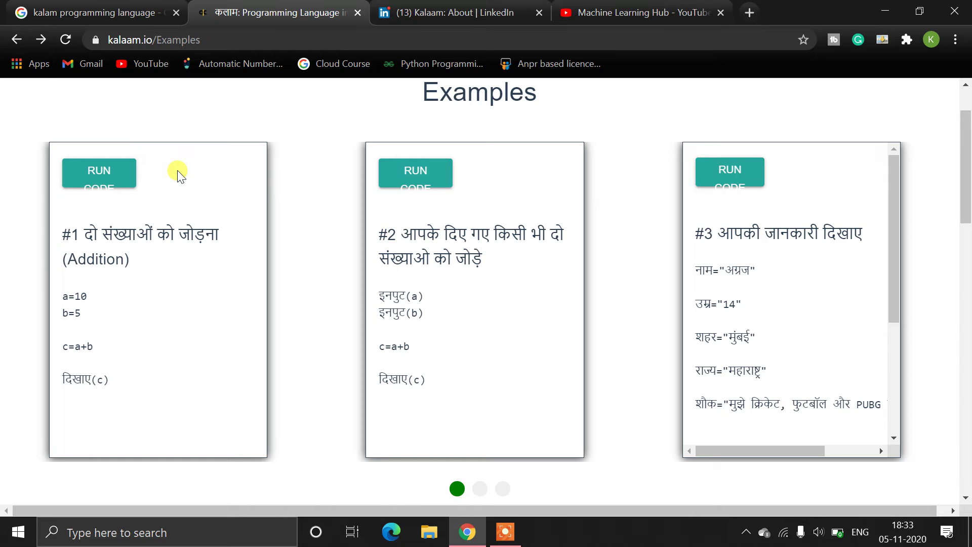
{"action": "scroll", "coordinate": [297, 266], "scroll_direction": "down", "scroll_amount": 4}
{"action": "scroll", "coordinate": [342, 270], "scroll_direction": "up", "scroll_amount": 5}
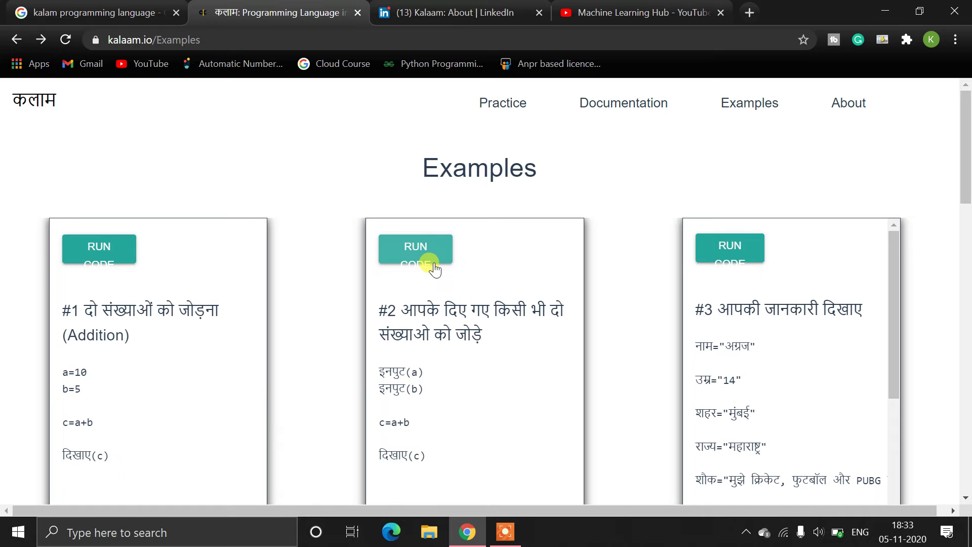
{"action": "scroll", "coordinate": [433, 270], "scroll_direction": "down", "scroll_amount": 2}
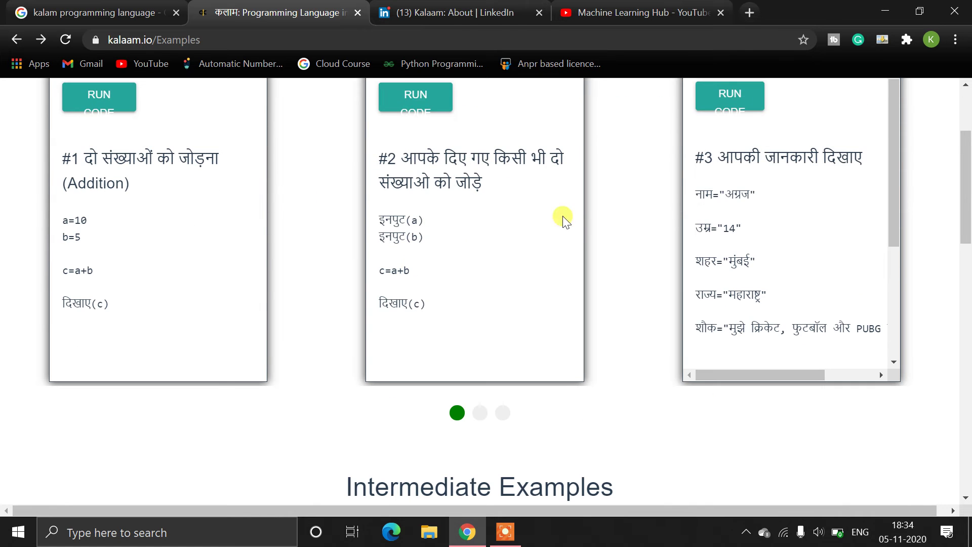
{"action": "scroll", "coordinate": [289, 369], "scroll_direction": "down", "scroll_amount": 2}
{"action": "scroll", "coordinate": [112, 332], "scroll_direction": "down", "scroll_amount": 1}
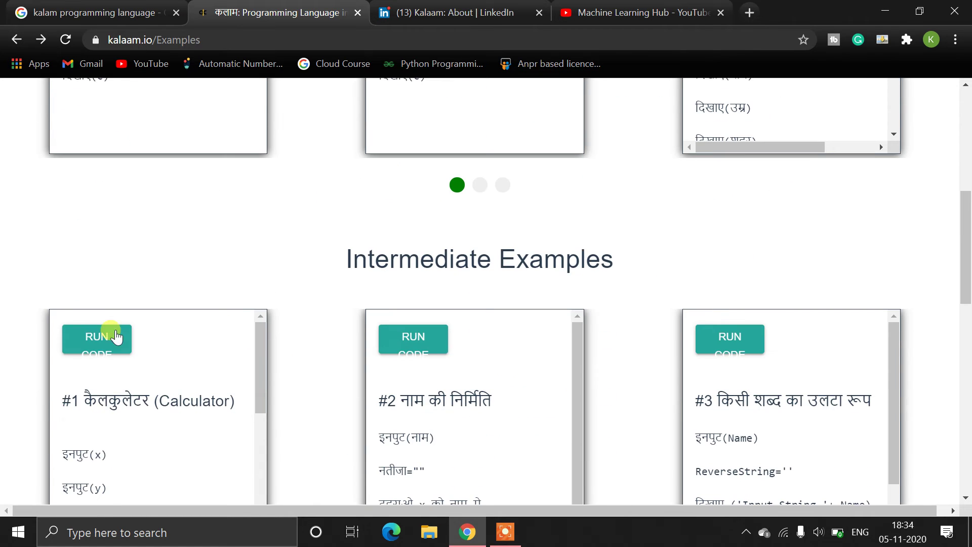
{"action": "scroll", "coordinate": [91, 338], "scroll_direction": "down", "scroll_amount": 1}
{"action": "scroll", "coordinate": [11, 368], "scroll_direction": "down", "scroll_amount": 2}
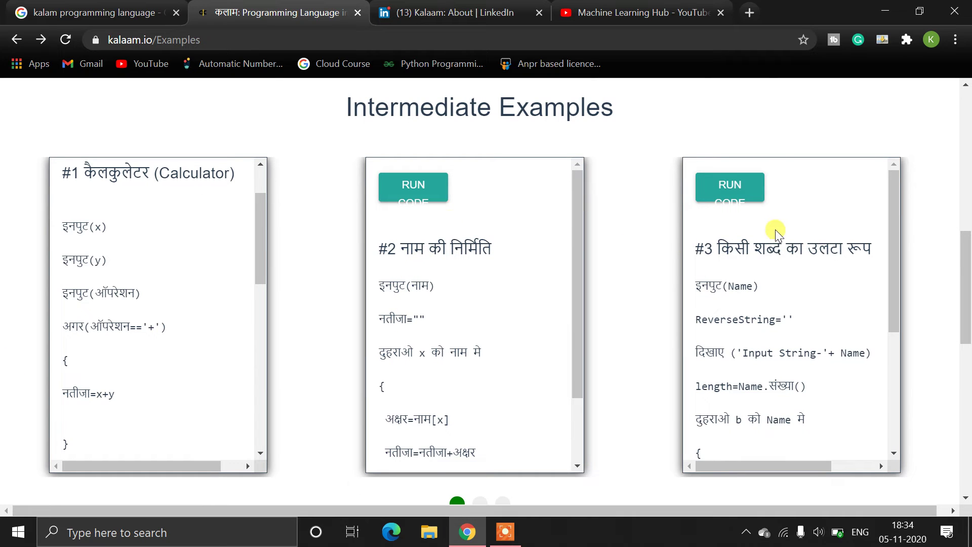
{"action": "scroll", "coordinate": [760, 251], "scroll_direction": "down", "scroll_amount": 2}
{"action": "scroll", "coordinate": [304, 399], "scroll_direction": "down", "scroll_amount": 2}
{"action": "scroll", "coordinate": [237, 399], "scroll_direction": "down", "scroll_amount": 3}
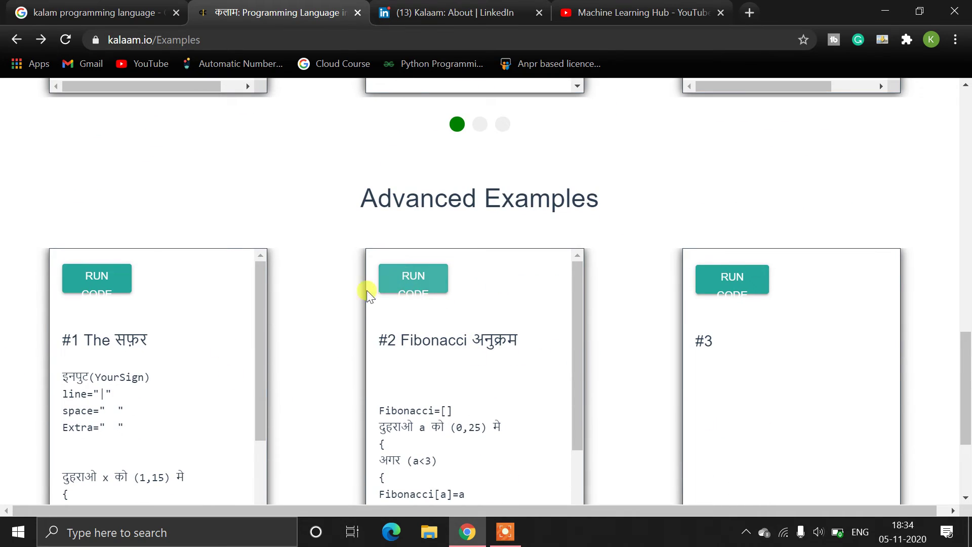
{"action": "scroll", "coordinate": [96, 278], "scroll_direction": "down", "scroll_amount": 1}
{"action": "scroll", "coordinate": [427, 288], "scroll_direction": "up", "scroll_amount": 1}
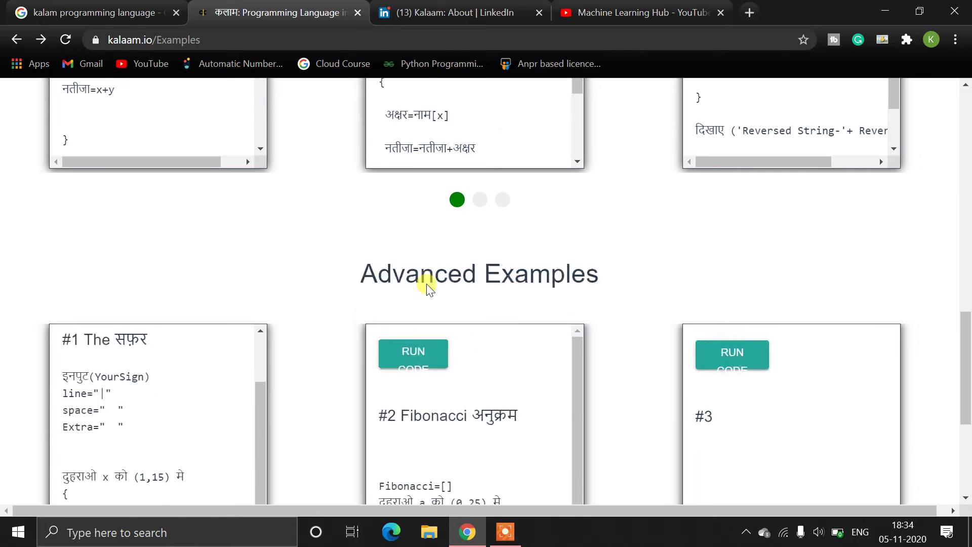
Load the Fibonacci advanced example, looping over range (0,25), into the Practice editor.
{"action": "left_click", "coordinate": [420, 348]}
{"action": "scroll", "coordinate": [182, 353], "scroll_direction": "up", "scroll_amount": 3}
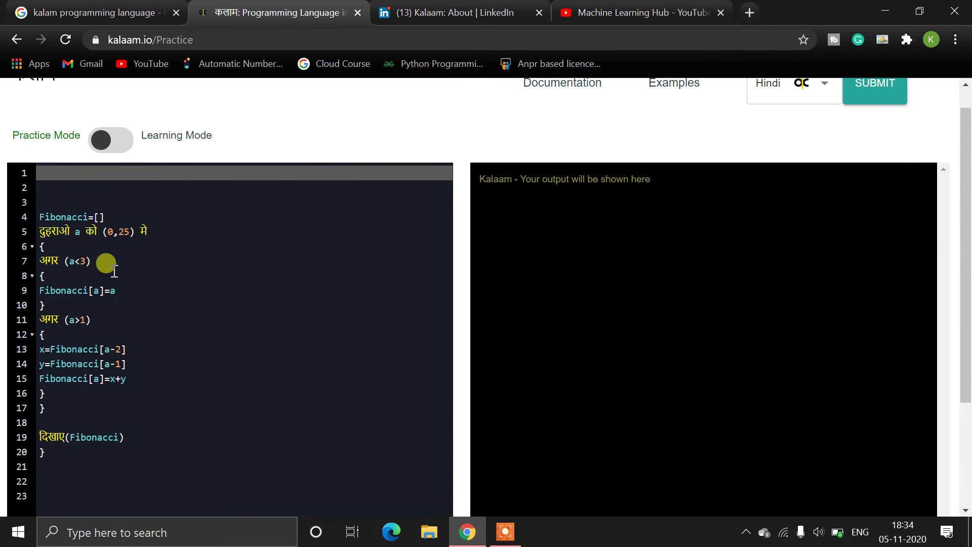
Walk through the Fibonacci code: list declaration, loop over (0,25), अगर (a<3) condition and print call.
{"action": "left_click_drag", "start_coordinate": [39, 217], "coordinate": [105, 215]}
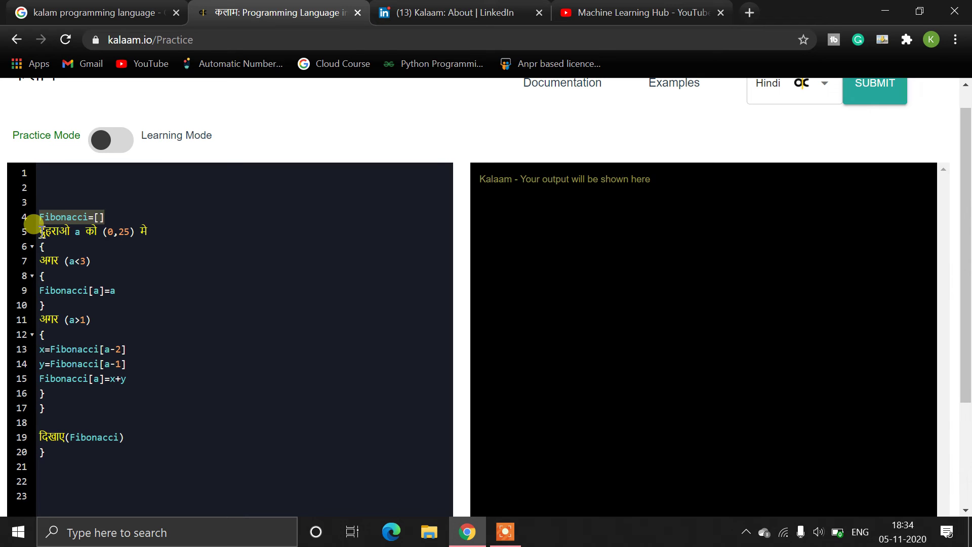
{"action": "left_click", "coordinate": [76, 229]}
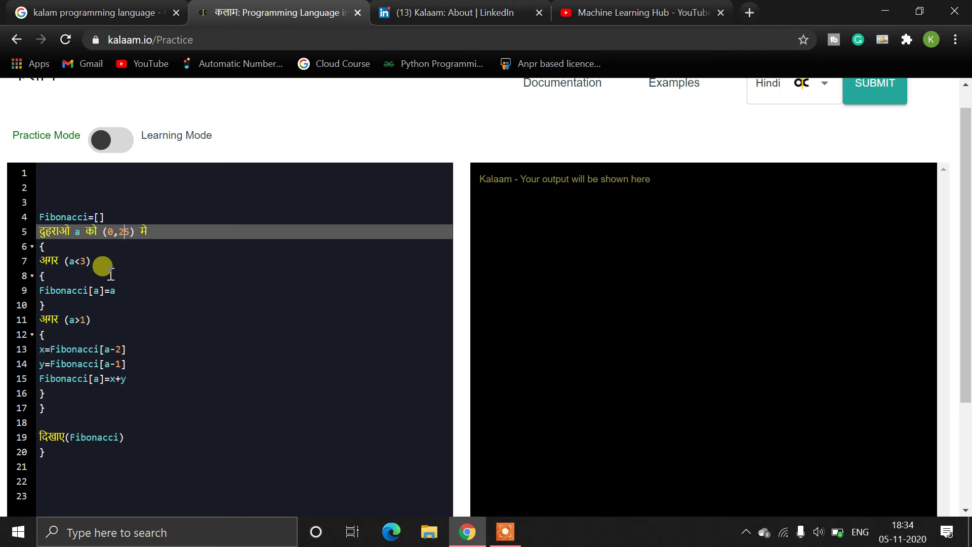
{"action": "left_click", "coordinate": [96, 260]}
{"action": "left_click_drag", "start_coordinate": [96, 259], "coordinate": [47, 261]}
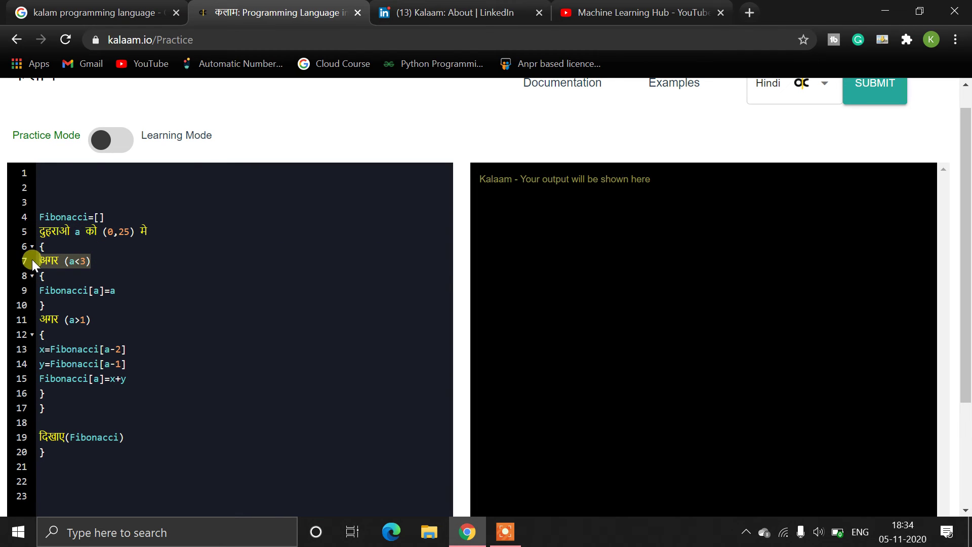
{"action": "left_click", "coordinate": [54, 275]}
{"action": "left_click", "coordinate": [45, 304]}
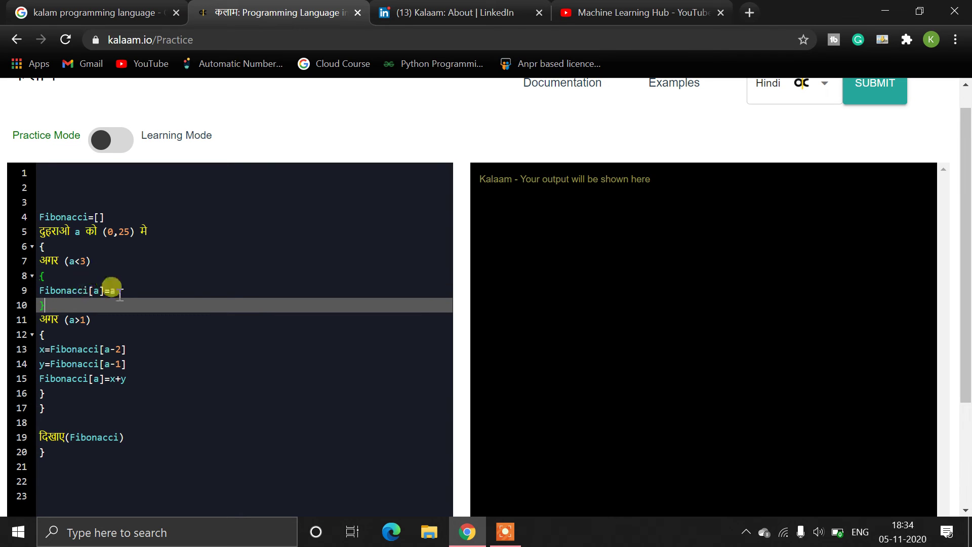
{"action": "left_click_drag", "start_coordinate": [69, 438], "coordinate": [33, 439]}
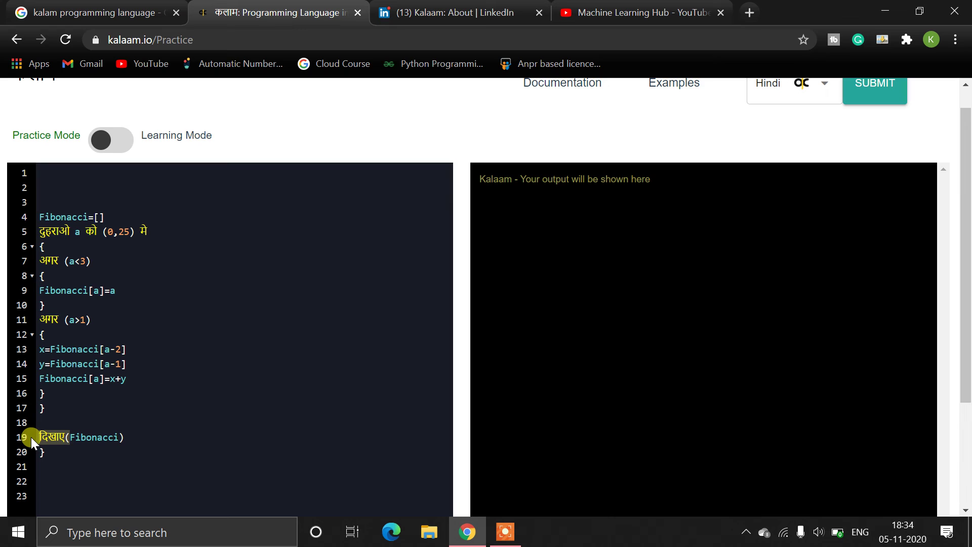
{"action": "left_click", "coordinate": [67, 414]}
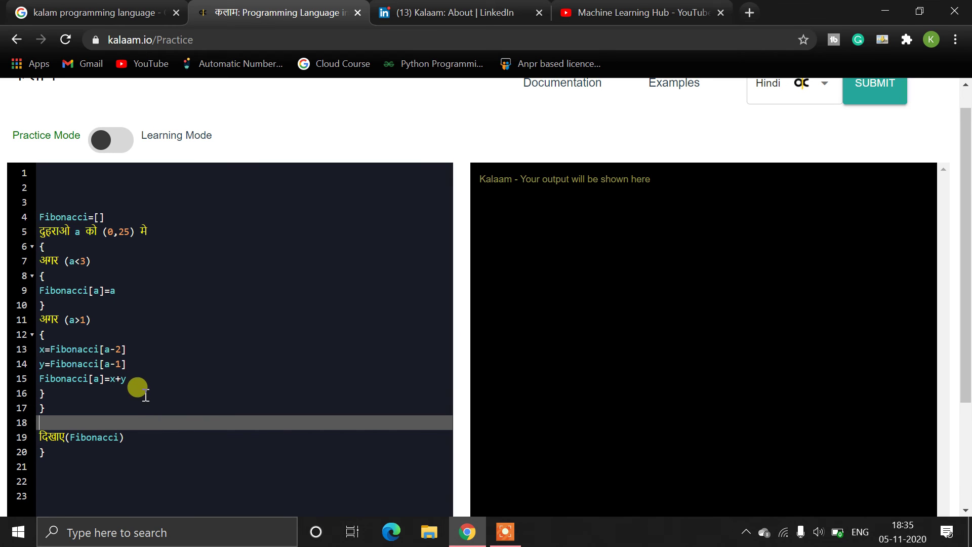
{"action": "scroll", "coordinate": [143, 395], "scroll_direction": "down", "scroll_amount": 2}
{"action": "scroll", "coordinate": [143, 395], "scroll_direction": "up", "scroll_amount": 1}
{"action": "scroll", "coordinate": [54, 473], "scroll_direction": "down", "scroll_amount": 1}
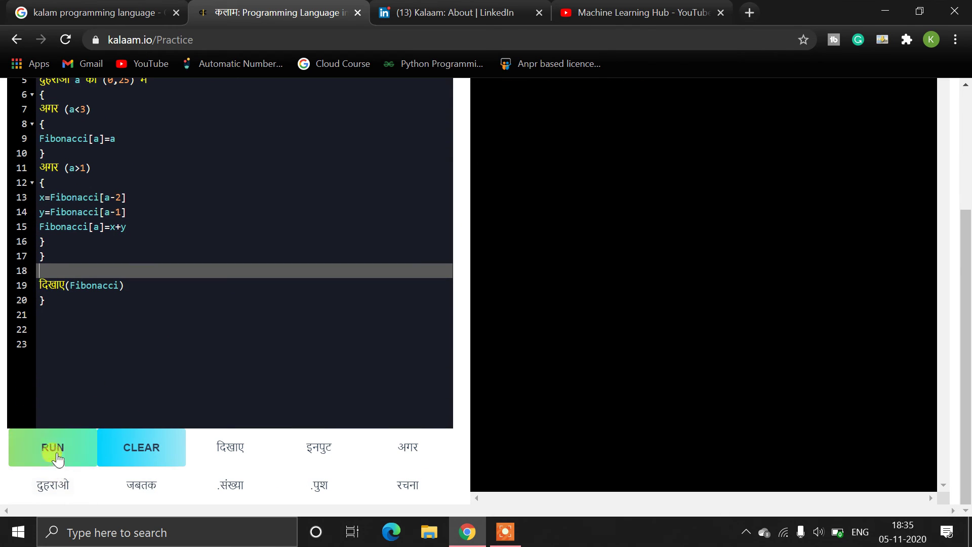
Run the Fibonacci program to print the sequence 0,1,1,2,3,5,8,13….
{"action": "left_click", "coordinate": [53, 455]}
{"action": "scroll", "coordinate": [177, 359], "scroll_direction": "up", "scroll_amount": 1}
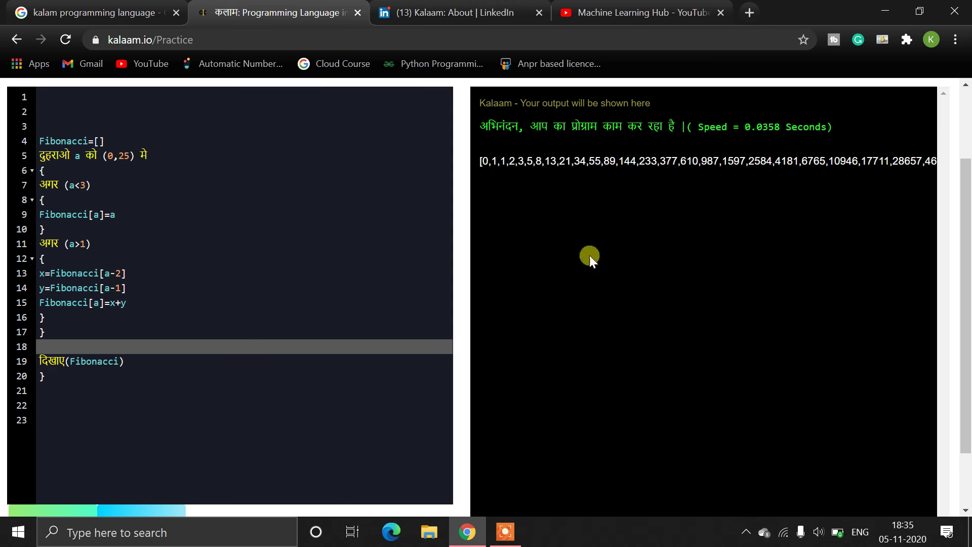
{"action": "scroll", "coordinate": [666, 332], "scroll_direction": "up", "scroll_amount": 1}
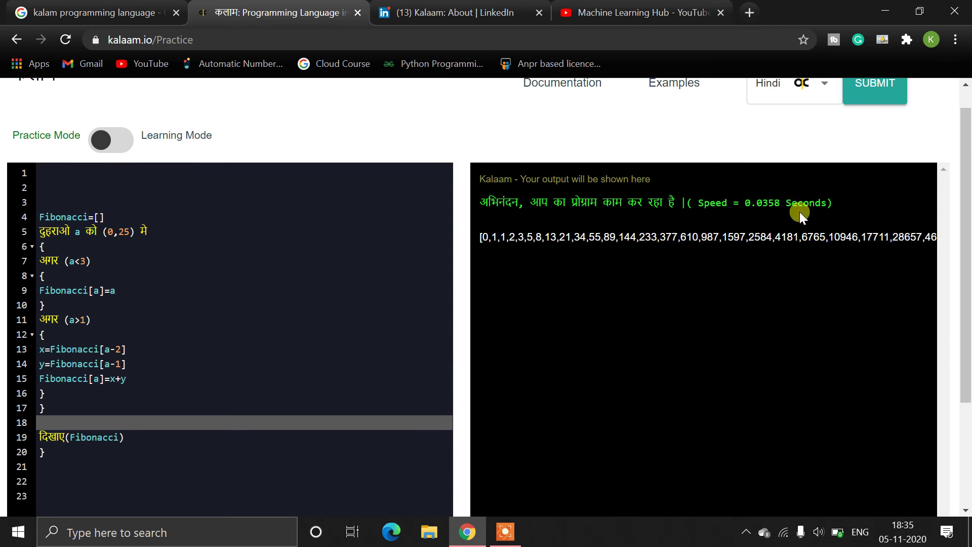
Change the loop range to (0,10) and rerun, printing [0,1,1,2,3,5,8,13,21,34,55].
{"action": "left_click", "coordinate": [123, 231]}
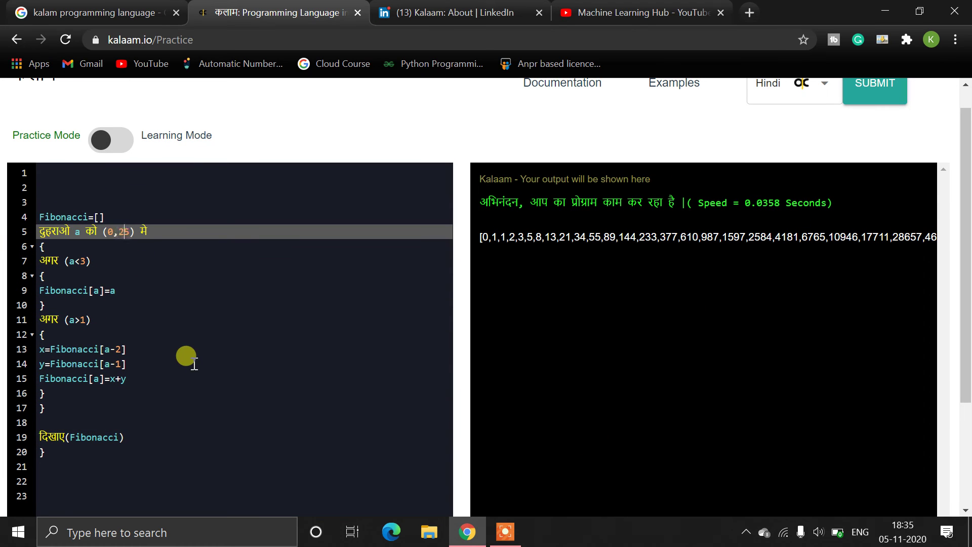
{"action": "key", "text": "BackSpace"}
{"action": "type", "text": "0"}
{"action": "scroll", "coordinate": [81, 373], "scroll_direction": "down", "scroll_amount": 2}
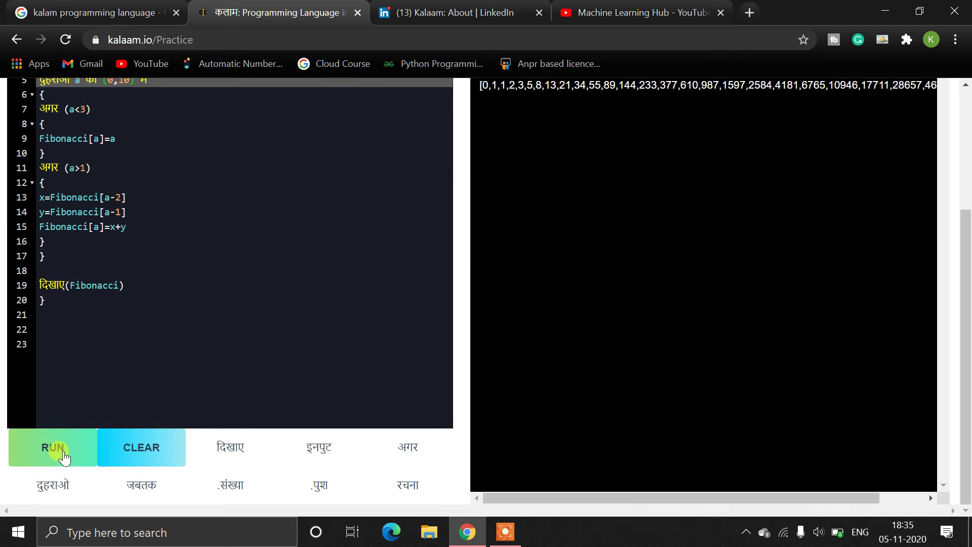
{"action": "left_click", "coordinate": [53, 448]}
{"action": "scroll", "coordinate": [130, 391], "scroll_direction": "up", "scroll_amount": 1}
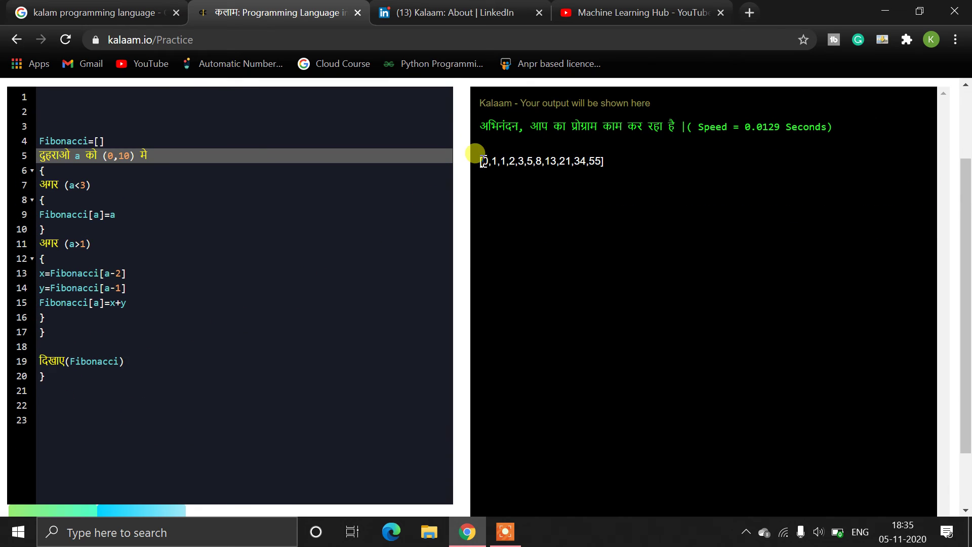
{"action": "left_click_drag", "start_coordinate": [482, 157], "coordinate": [585, 156]}
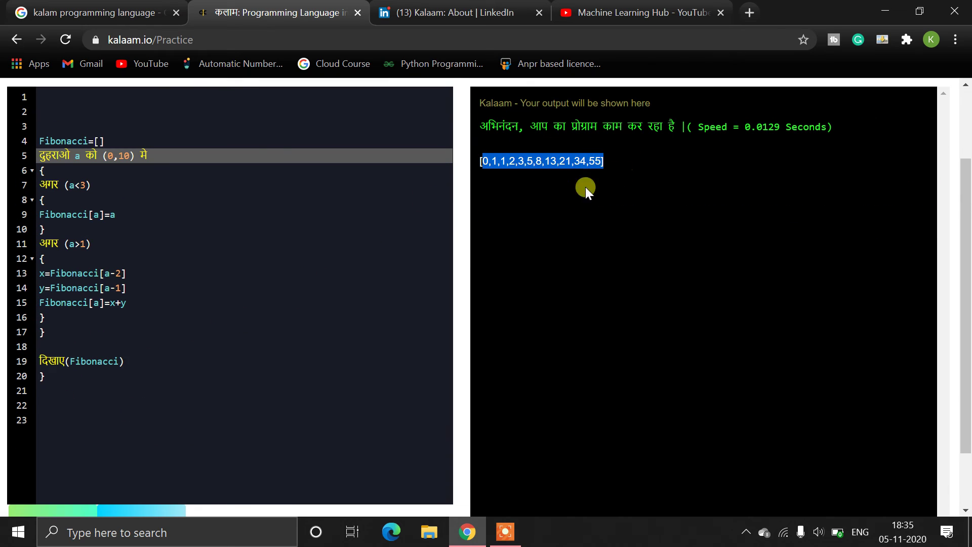
{"action": "scroll", "coordinate": [135, 311], "scroll_direction": "up", "scroll_amount": 1}
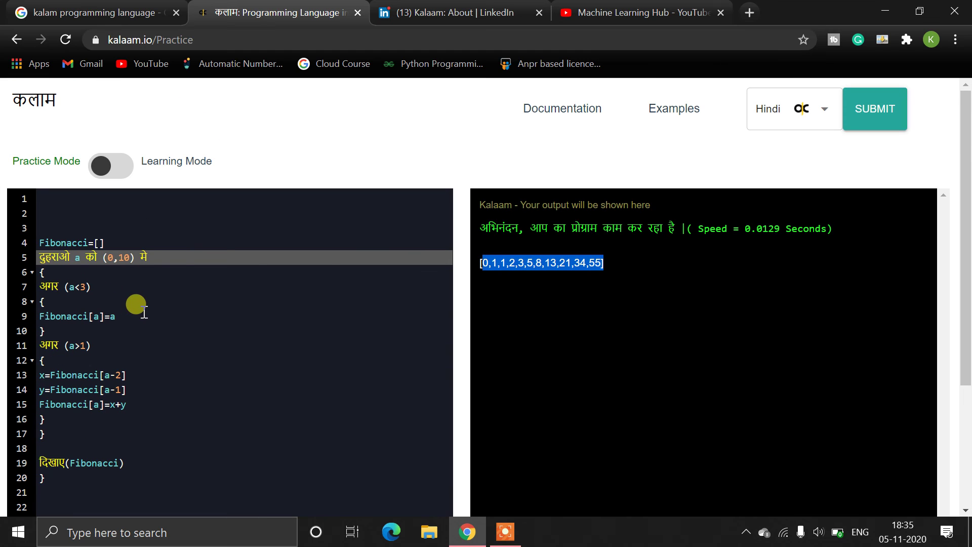
Go back to the Kalaam Examples page from the Practice editor.
{"action": "left_click", "coordinate": [16, 44]}
{"action": "scroll", "coordinate": [256, 332], "scroll_direction": "down", "scroll_amount": 3}
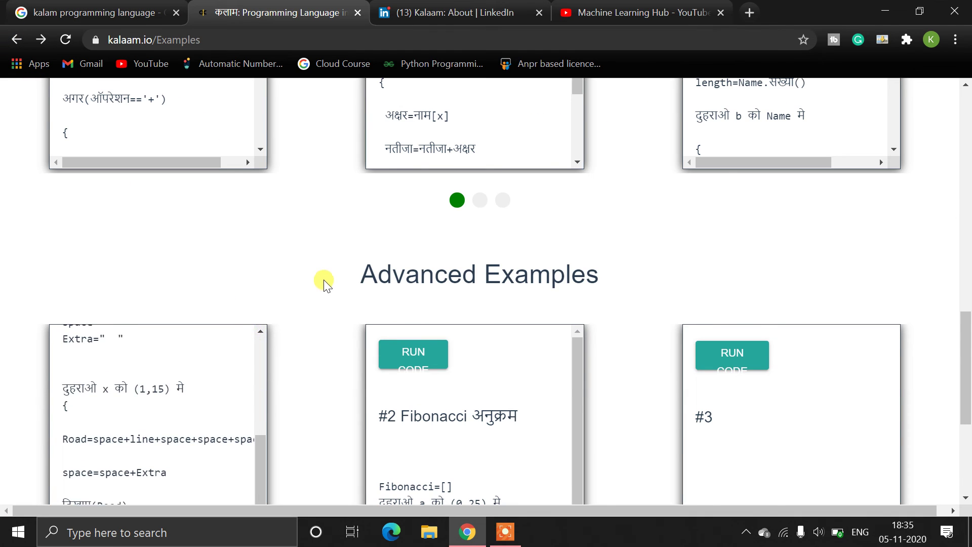
{"action": "scroll", "coordinate": [324, 283], "scroll_direction": "down", "scroll_amount": 3}
{"action": "scroll", "coordinate": [354, 419], "scroll_direction": "up", "scroll_amount": 3}
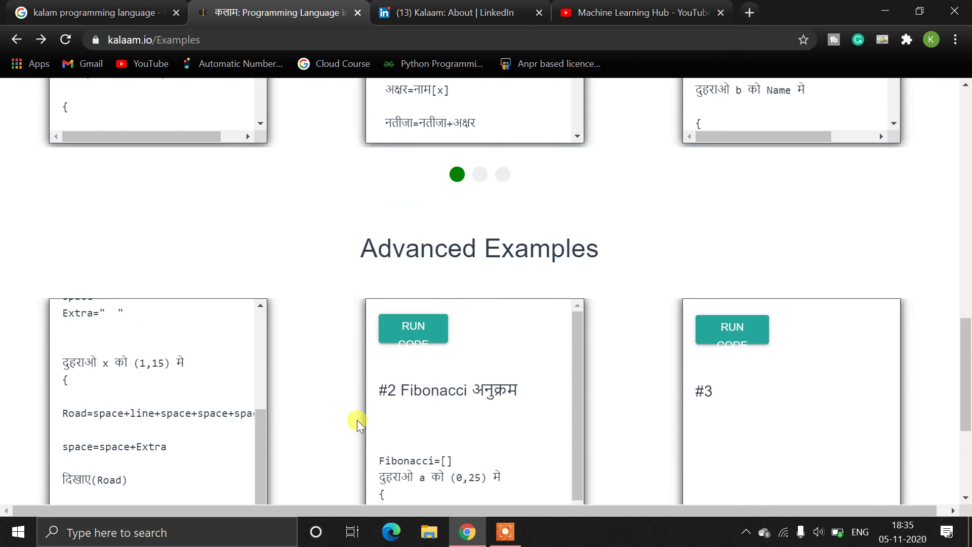
{"action": "scroll", "coordinate": [354, 419], "scroll_direction": "up", "scroll_amount": 5}
{"action": "scroll", "coordinate": [330, 393], "scroll_direction": "up", "scroll_amount": 3}
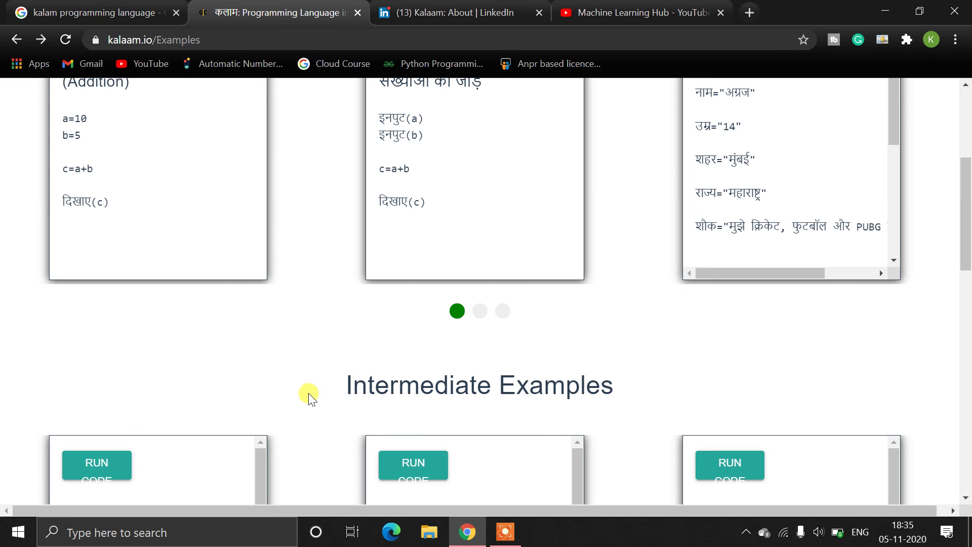
{"action": "scroll", "coordinate": [308, 393], "scroll_direction": "up", "scroll_amount": 3}
{"action": "scroll", "coordinate": [308, 393], "scroll_direction": "down", "scroll_amount": 1}
{"action": "scroll", "coordinate": [314, 394], "scroll_direction": "down", "scroll_amount": 6}
{"action": "scroll", "coordinate": [314, 395], "scroll_direction": "down", "scroll_amount": 4}
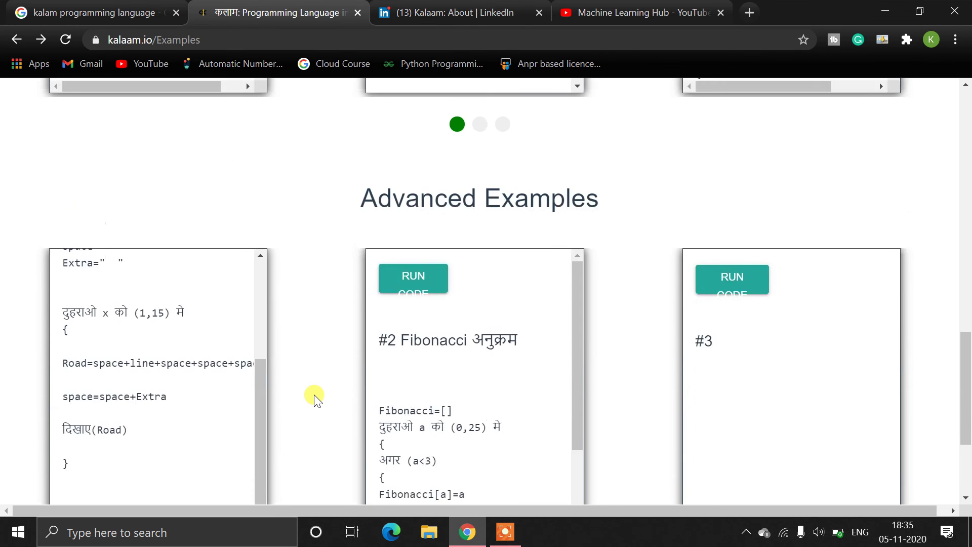
{"action": "scroll", "coordinate": [314, 397], "scroll_direction": "down", "scroll_amount": 2}
{"action": "left_click", "coordinate": [506, 532]}
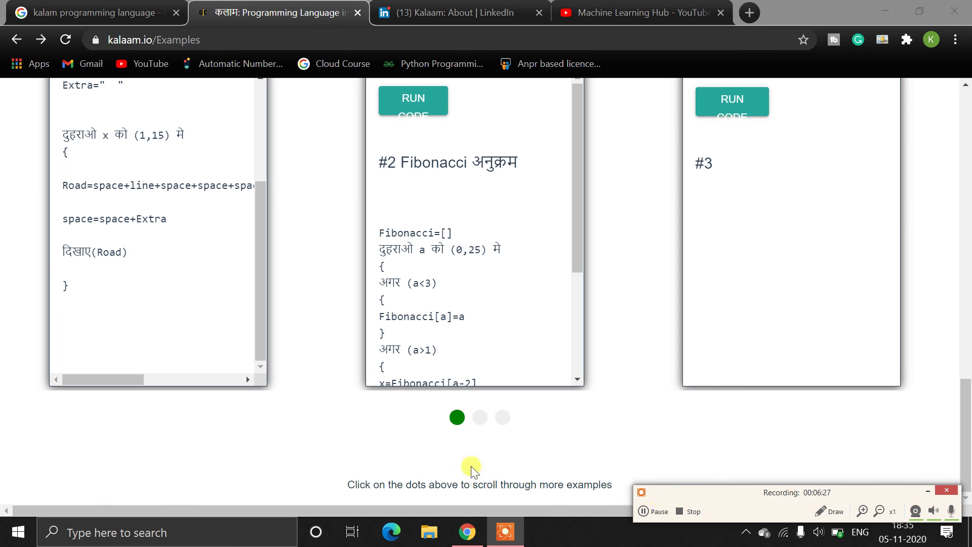
{"action": "scroll", "coordinate": [341, 462], "scroll_direction": "up", "scroll_amount": 6}
{"action": "scroll", "coordinate": [341, 466], "scroll_direction": "up", "scroll_amount": 6}
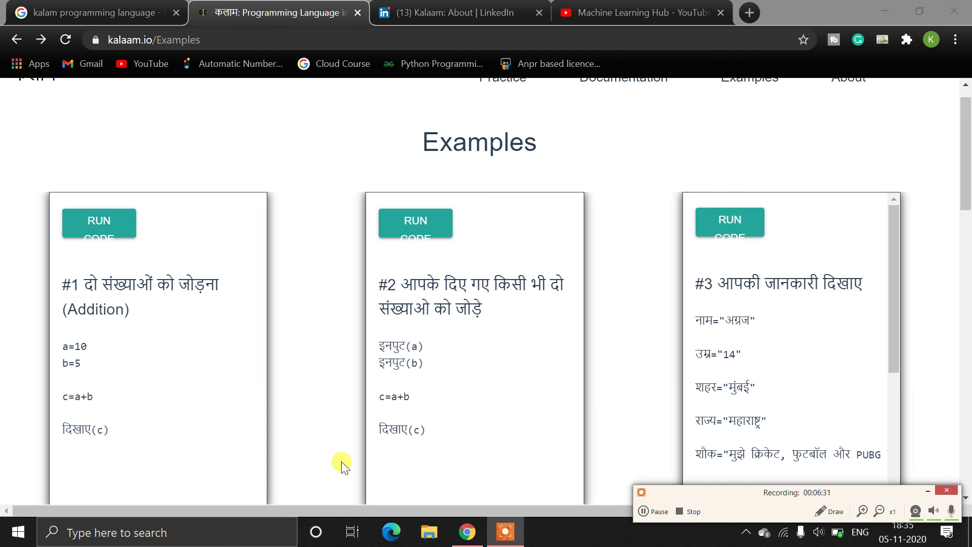
Switch to the Machine Learning Hub YouTube channel tab.
{"action": "left_click", "coordinate": [609, 10]}
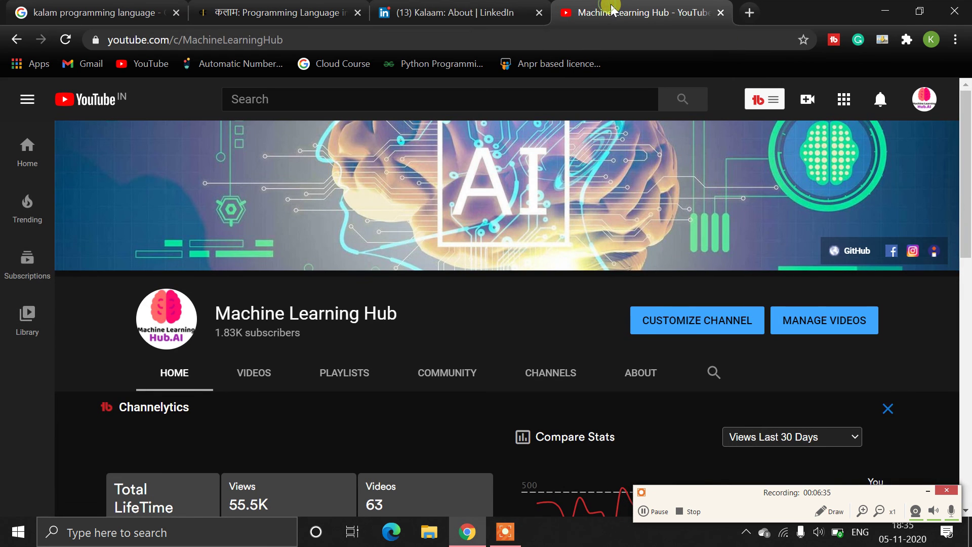